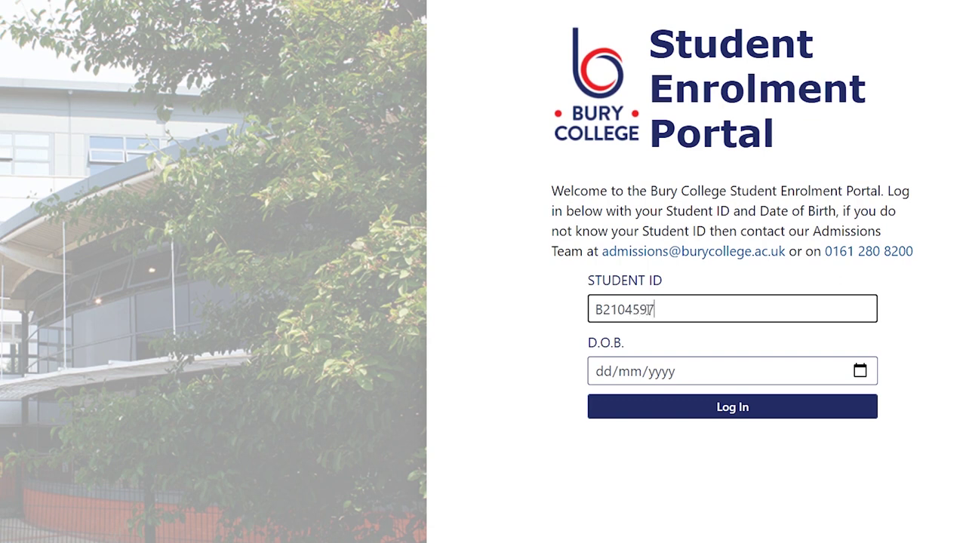
Step: Enter the student's date of birth in the D.O.B. field
click(601, 381)
text(01/mm/yyyy)
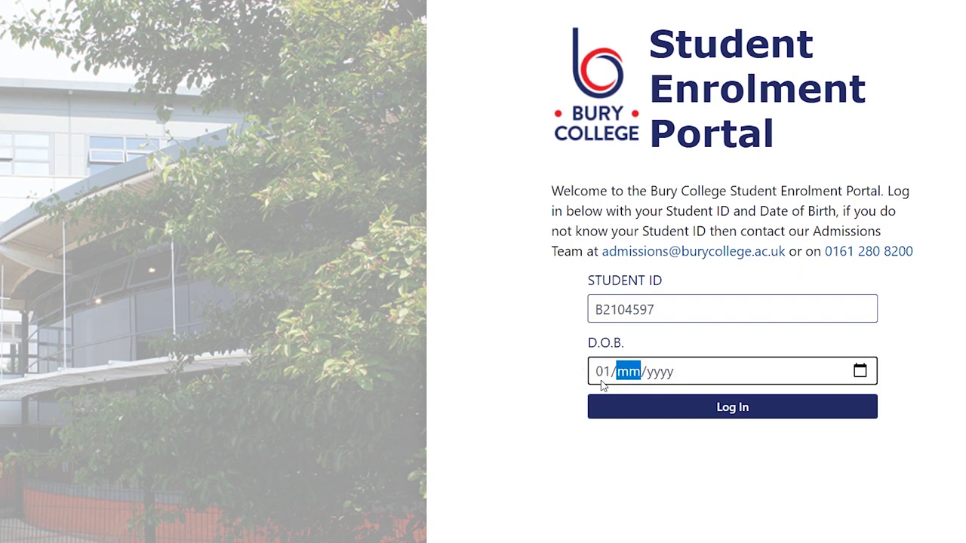
text(01/0020)
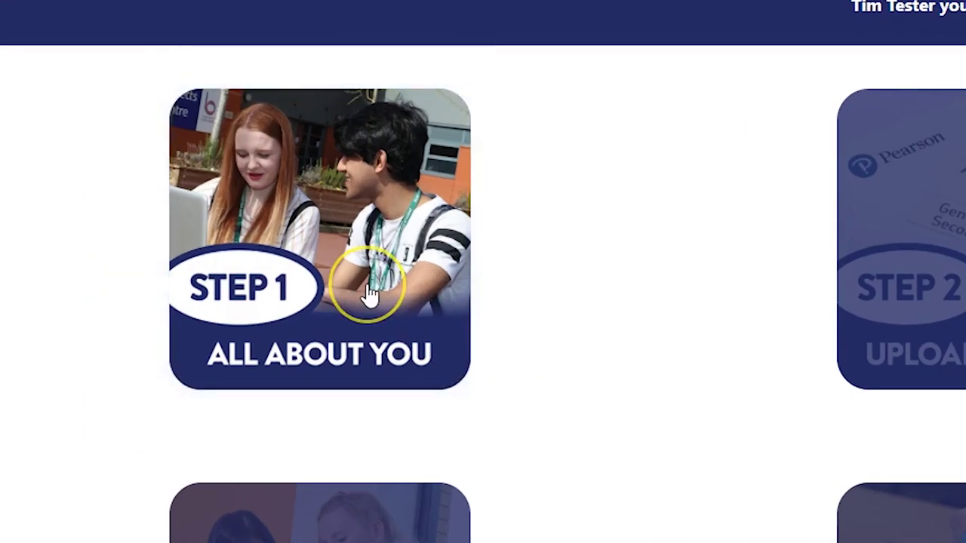
Step: In Step 1, set Ethnic Origin to English / Welsh / Scottish / Northern Irish / British
click(370, 294)
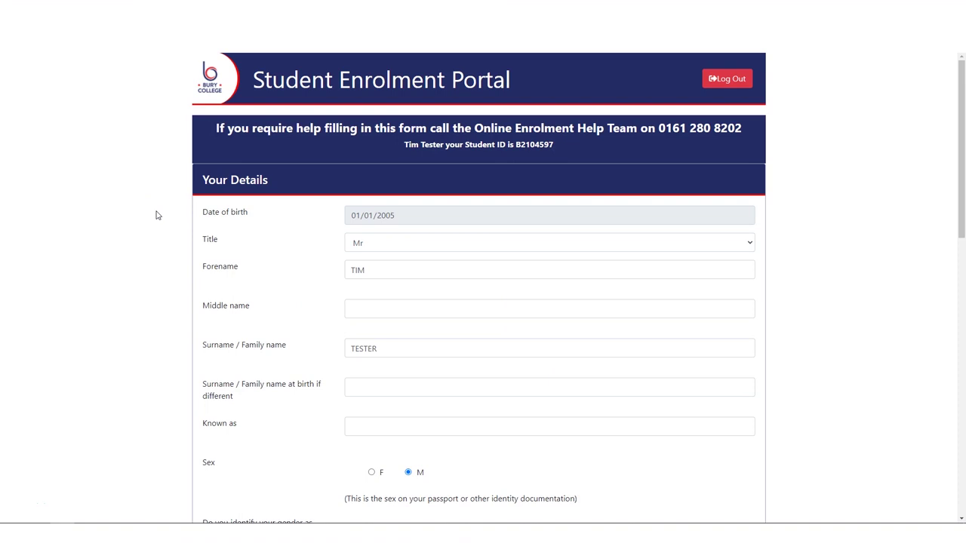
scroll(347, 339, down, 1)
scroll(332, 399, down, 2)
click(414, 424)
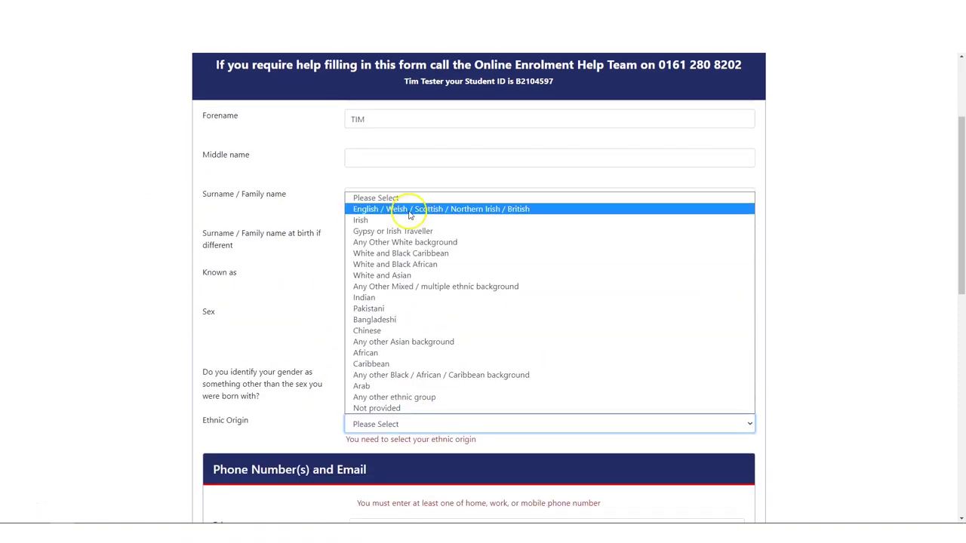
click(410, 204)
scroll(431, 334, down, 3)
Step: Enter the student's home telephone number and email address
click(379, 265)
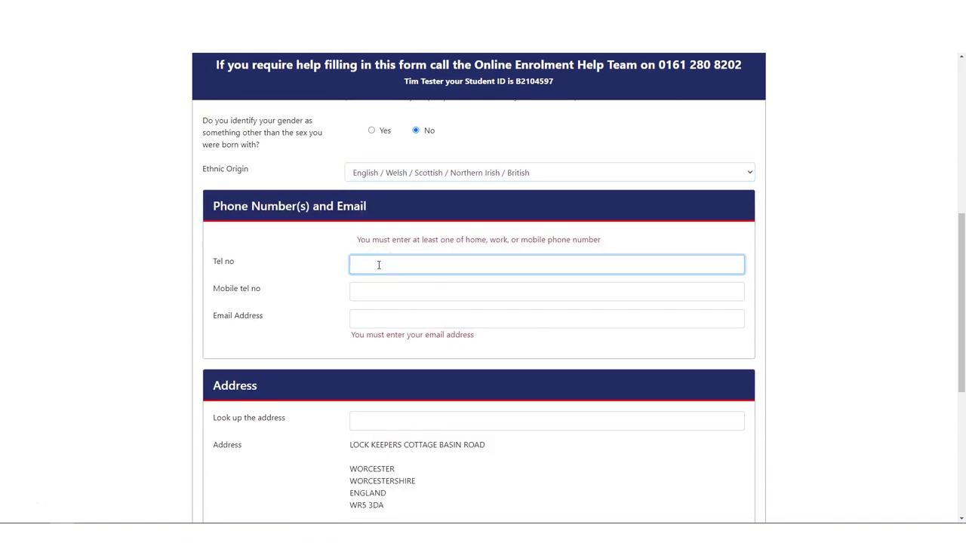
click(404, 292)
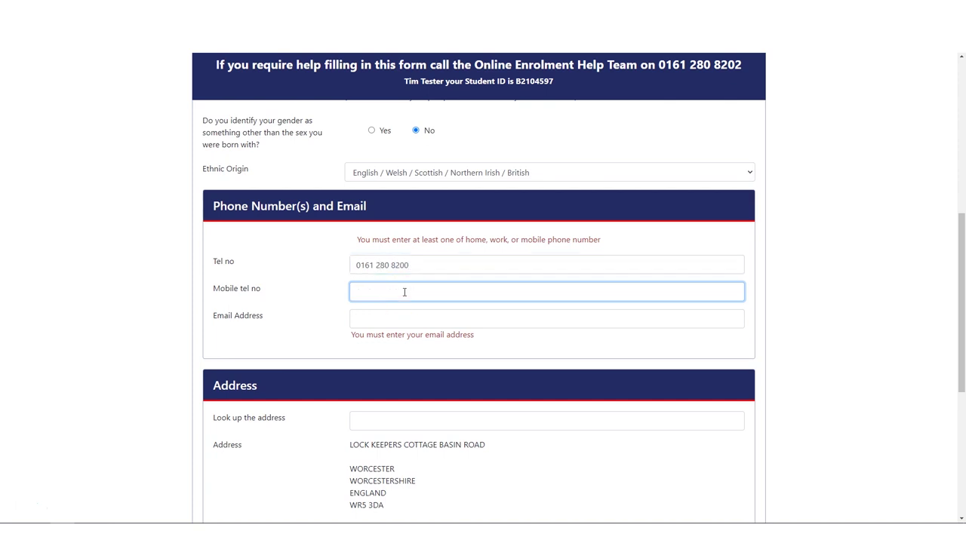
click(405, 323)
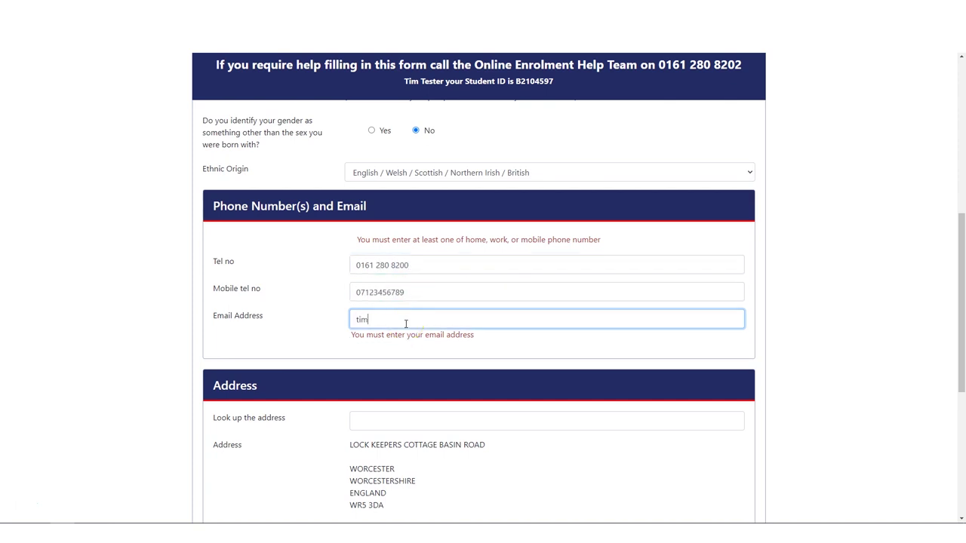
click(355, 345)
Step: Set Time at this address to Over 3 years and save the personal details
scroll(319, 344, down, 3)
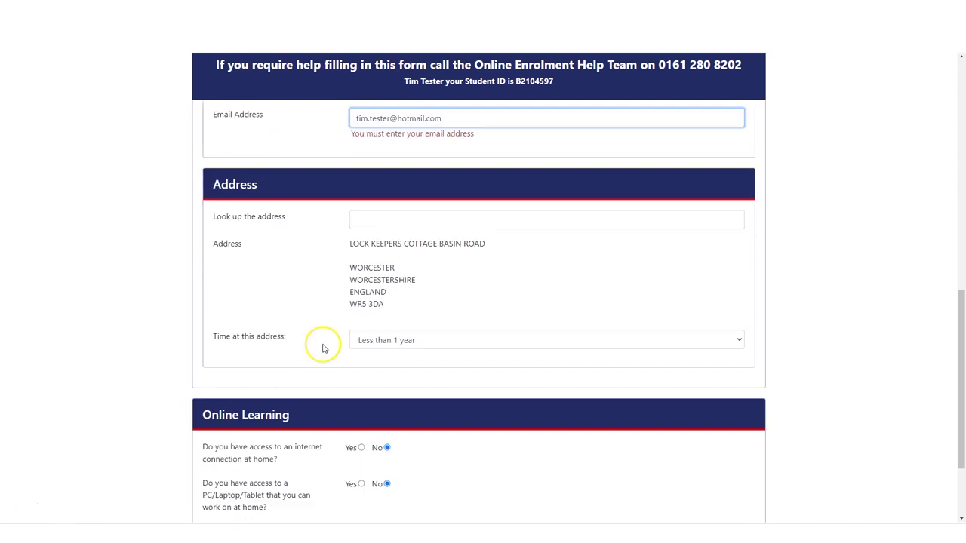
click(395, 328)
click(377, 386)
scroll(332, 317, down, 2)
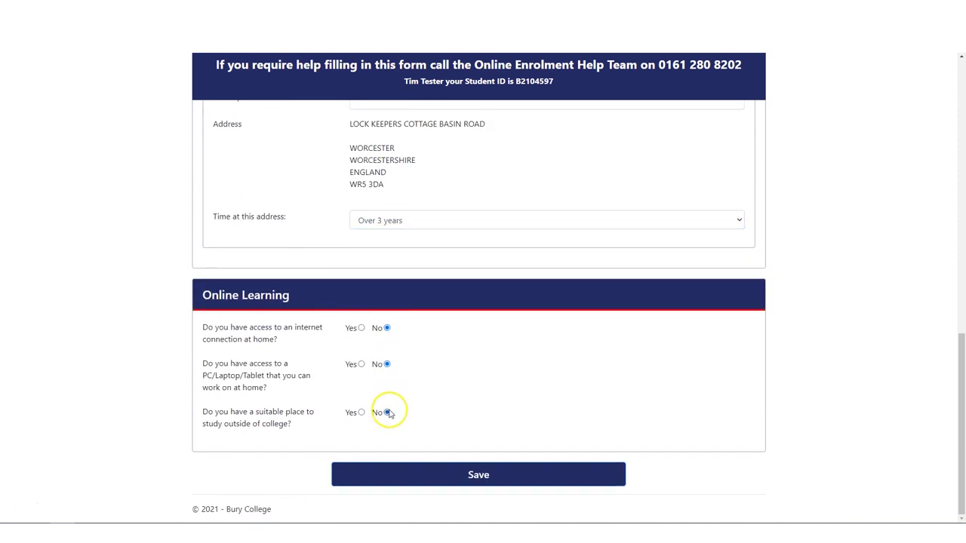
click(478, 475)
click(383, 202)
Step: Fill in the first emergency contact (title Mr, name, phone, mobile, email) and tick 'I live with this contact'
click(384, 237)
click(375, 228)
text(Tho)
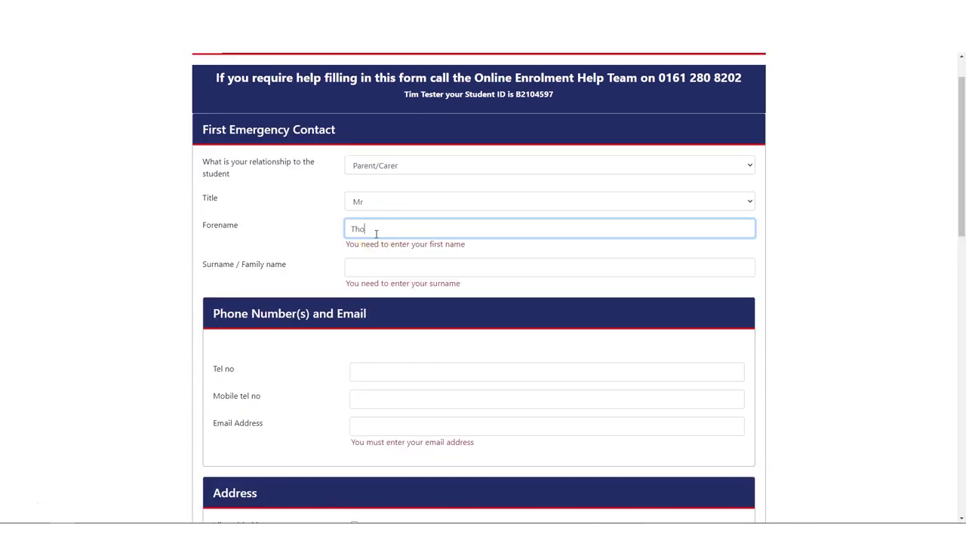
text(mas)
key(Tab)
text(Tester)
click(403, 379)
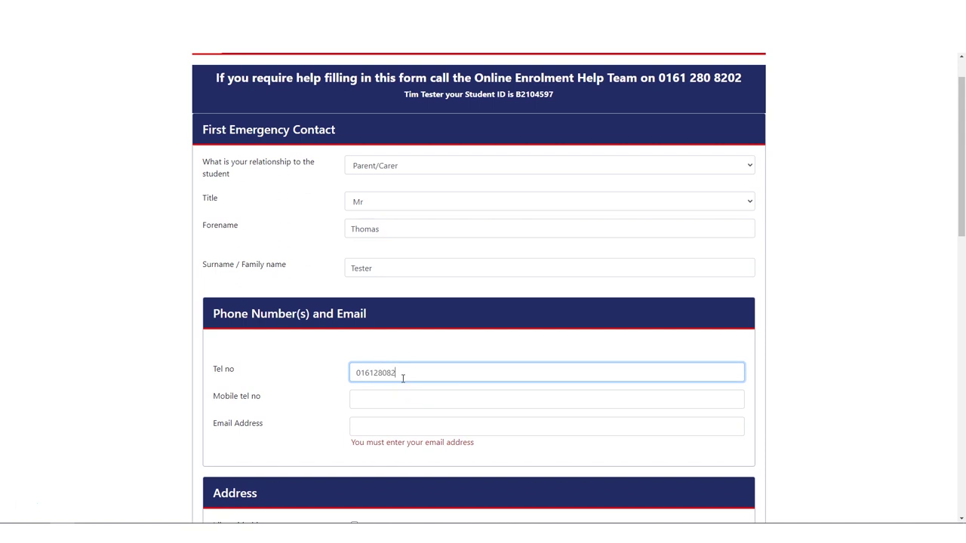
click(389, 400)
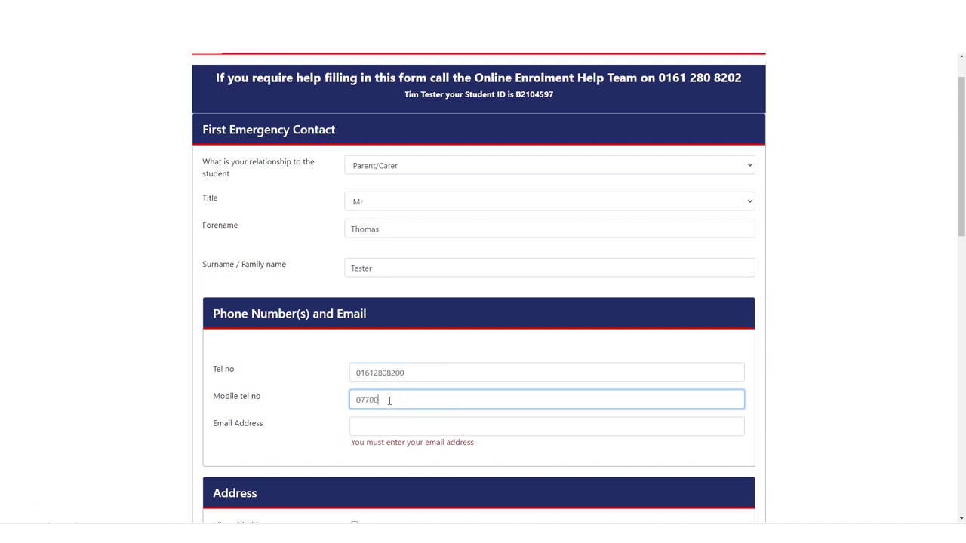
click(387, 424)
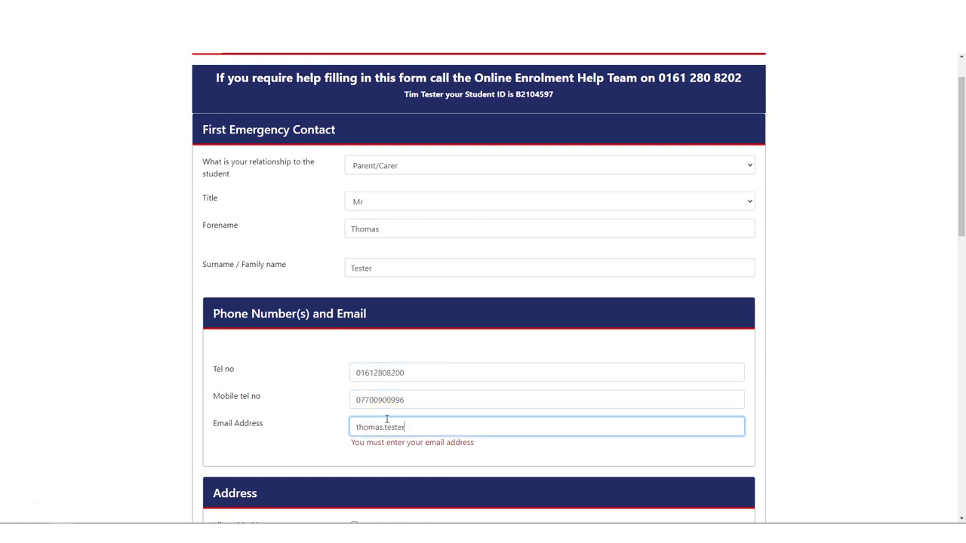
scroll(388, 422, down, 4)
click(355, 221)
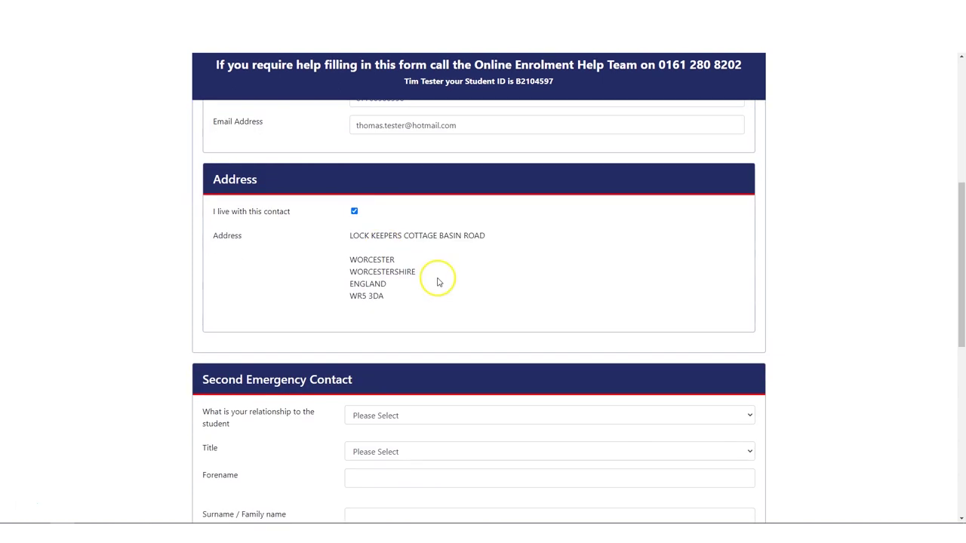
Step: Set the second contact's relationship to Parent/Carer, title Mrs, and enter their forename and surname
scroll(438, 280, down, 3)
click(395, 163)
click(388, 188)
click(395, 198)
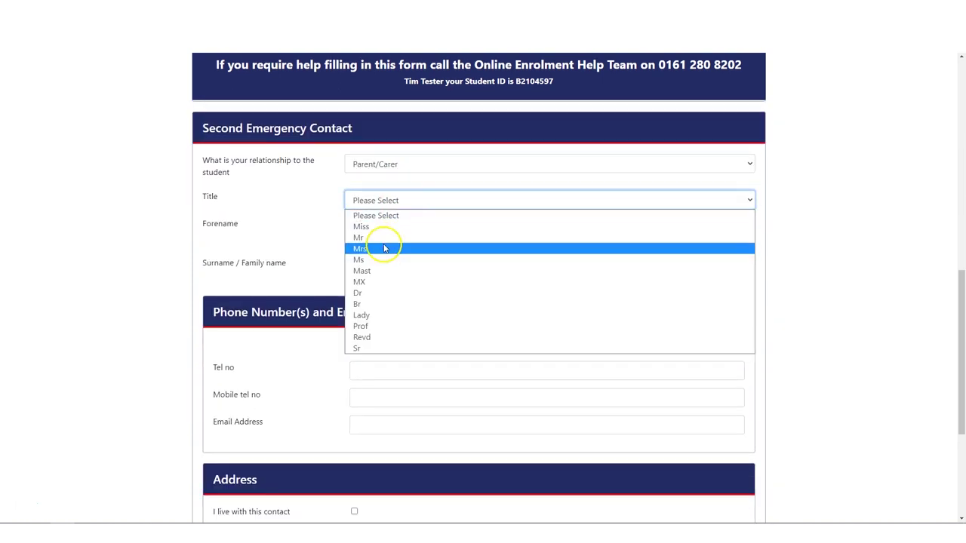
click(388, 249)
click(385, 228)
text(Joanne)
key(Tab)
text(Tester)
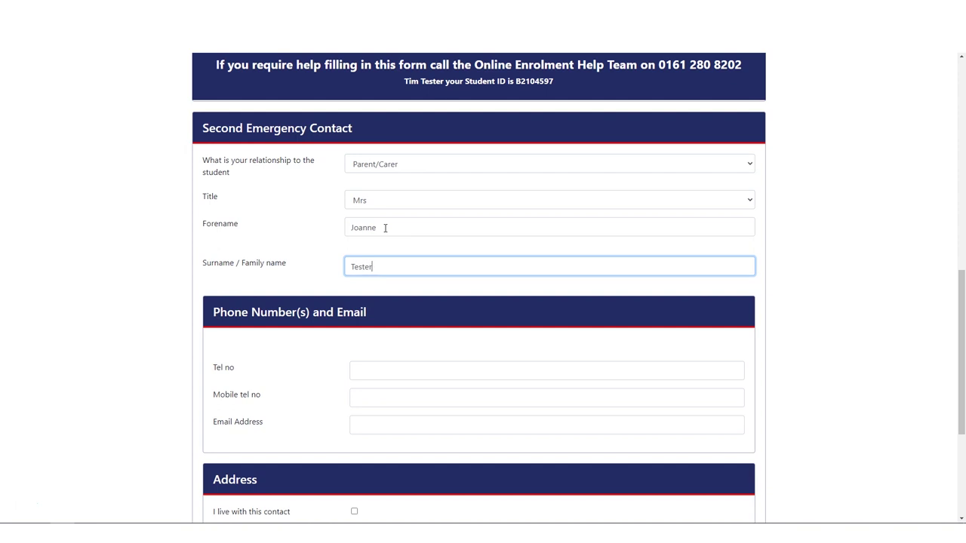
Step: Enter the second contact's telephone, mobile number and email address
scroll(389, 249, down, 1)
click(393, 272)
text(0161)
click(389, 299)
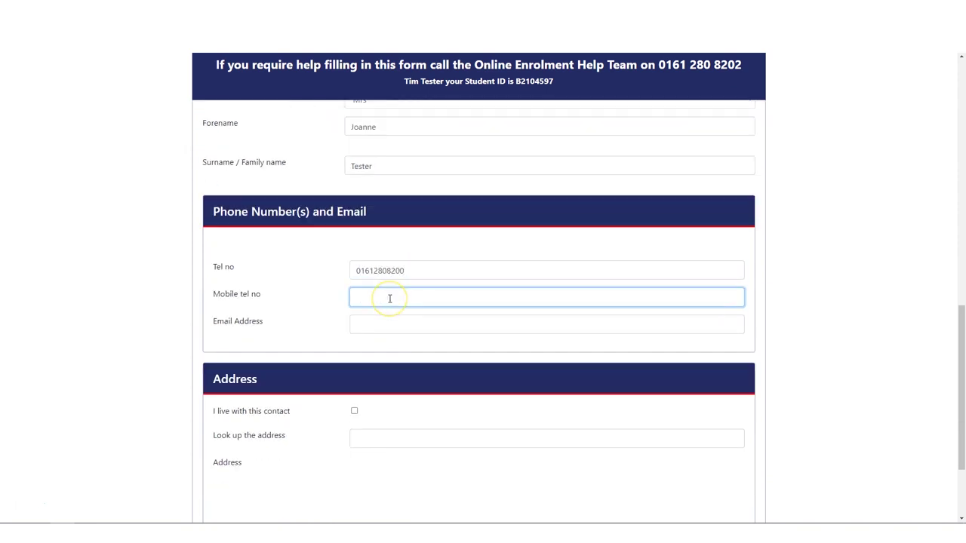
click(384, 325)
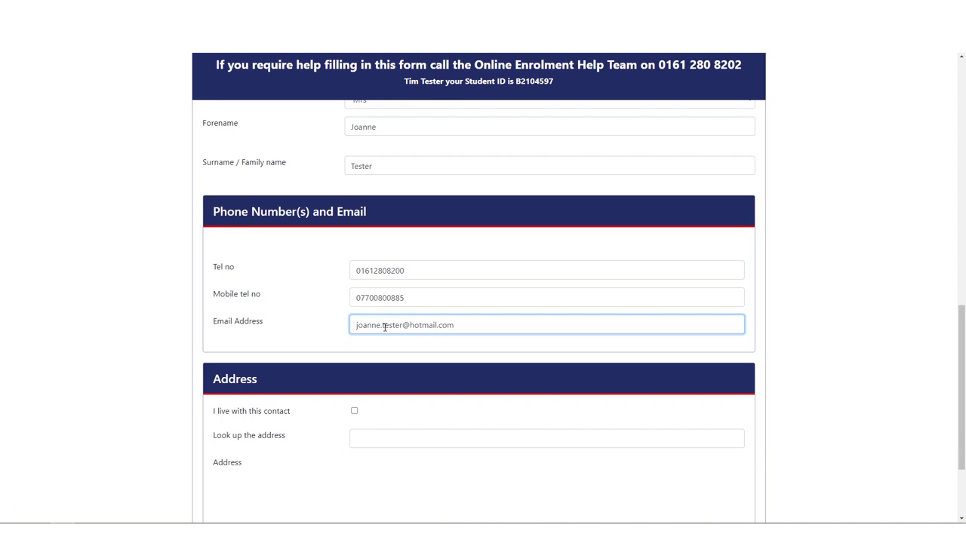
Step: Use the contact's address as the student's own and save the contact details
scroll(384, 327, down, 3)
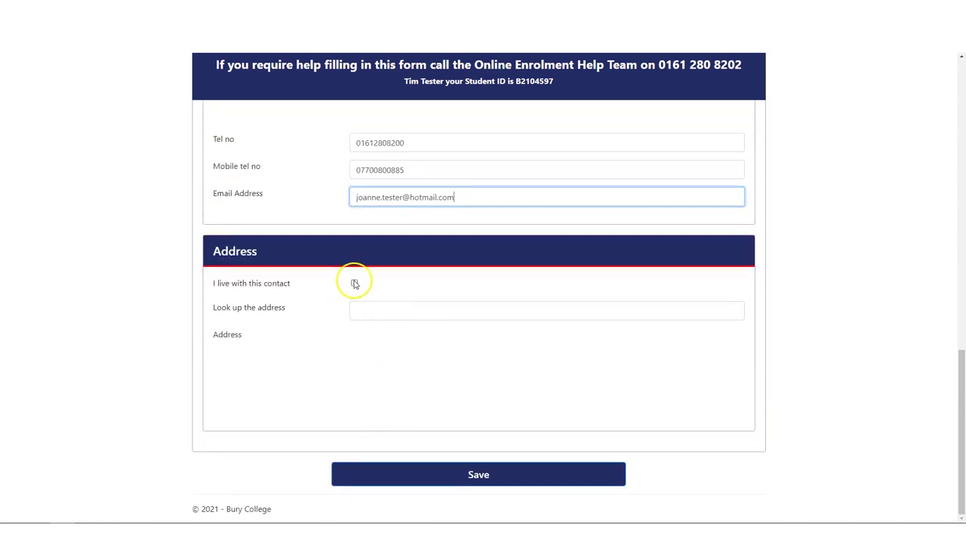
click(354, 281)
click(479, 476)
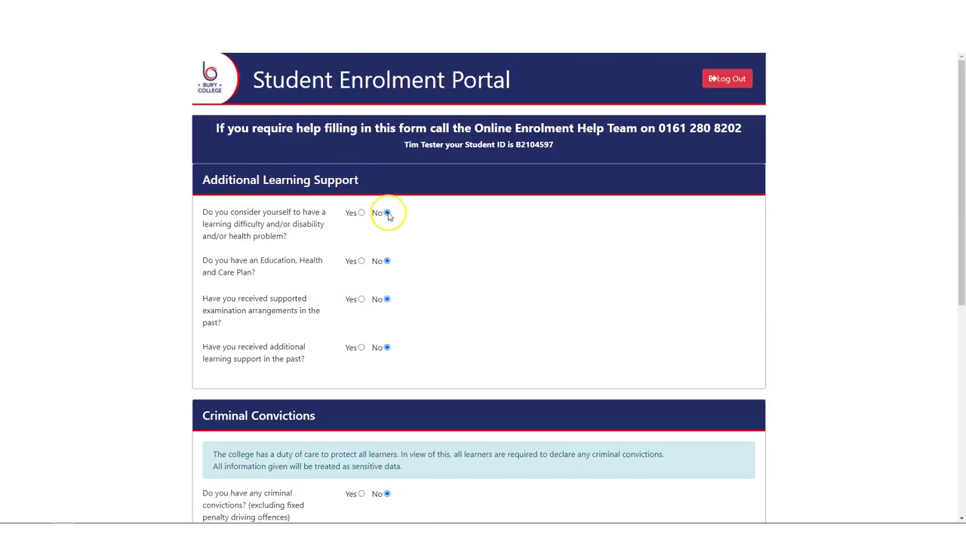
Step: Review the support and Personal Situation answers and save them
click(386, 348)
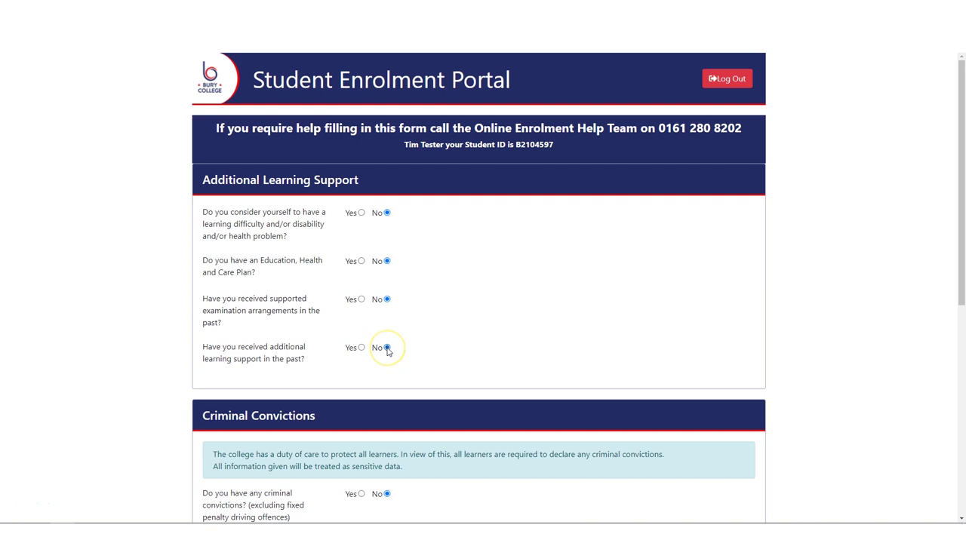
scroll(460, 370, down, 3)
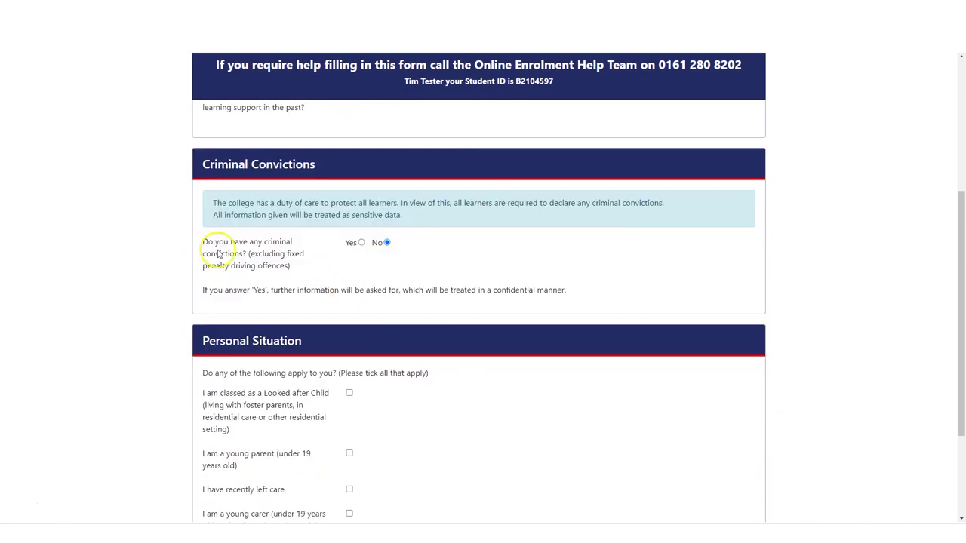
scroll(525, 335, down, 1)
scroll(524, 335, down, 1)
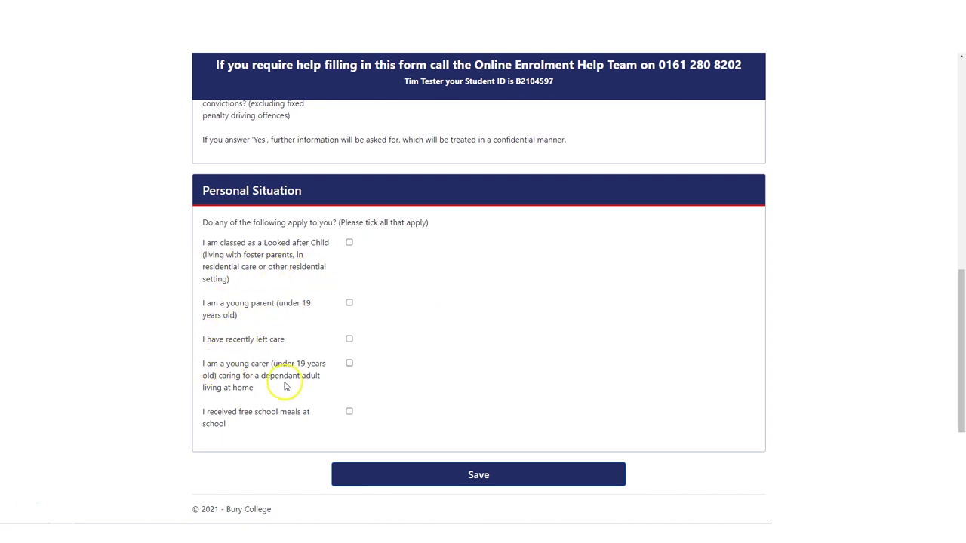
click(479, 476)
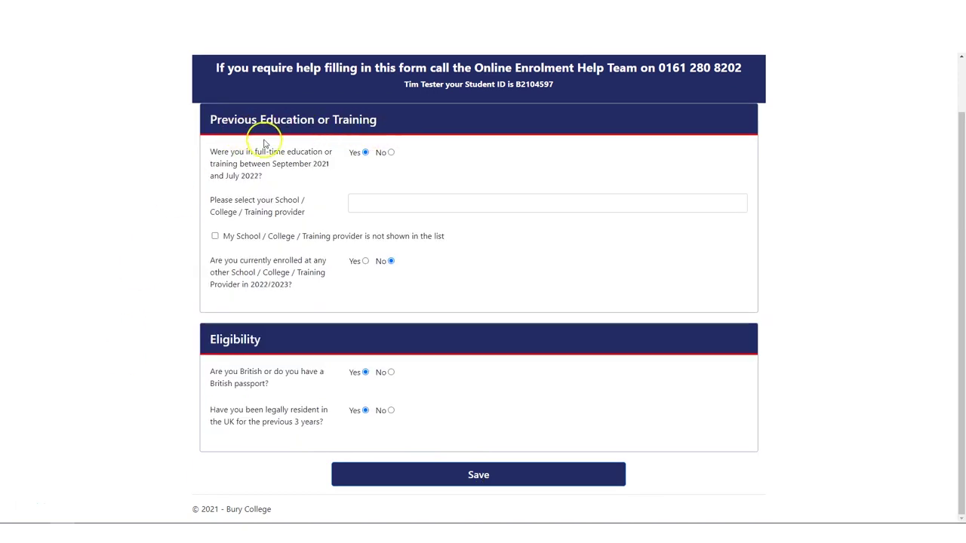
Step: Choose ABRAHAM MOSS as previous school, answer No to current enrolment elsewhere, and save
click(365, 202)
text(abra)
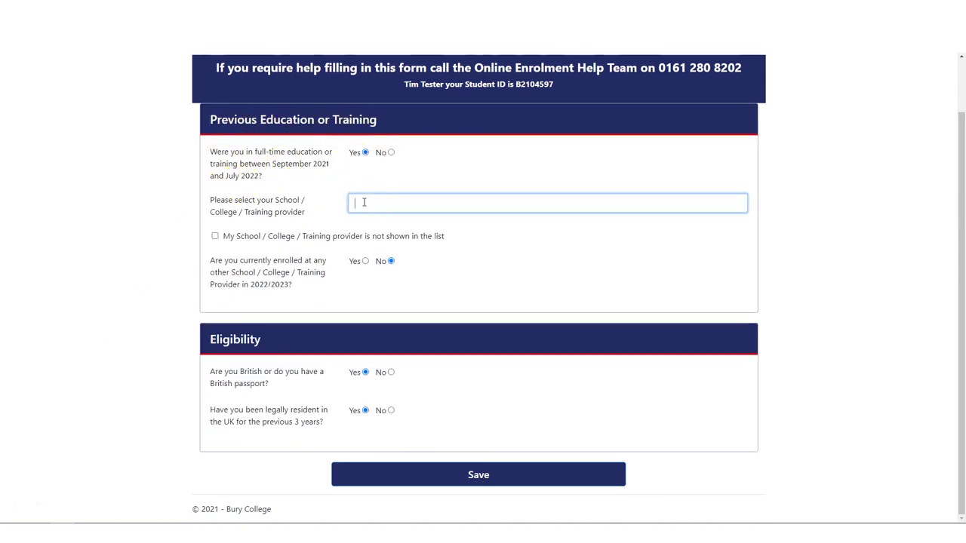
click(396, 252)
click(390, 261)
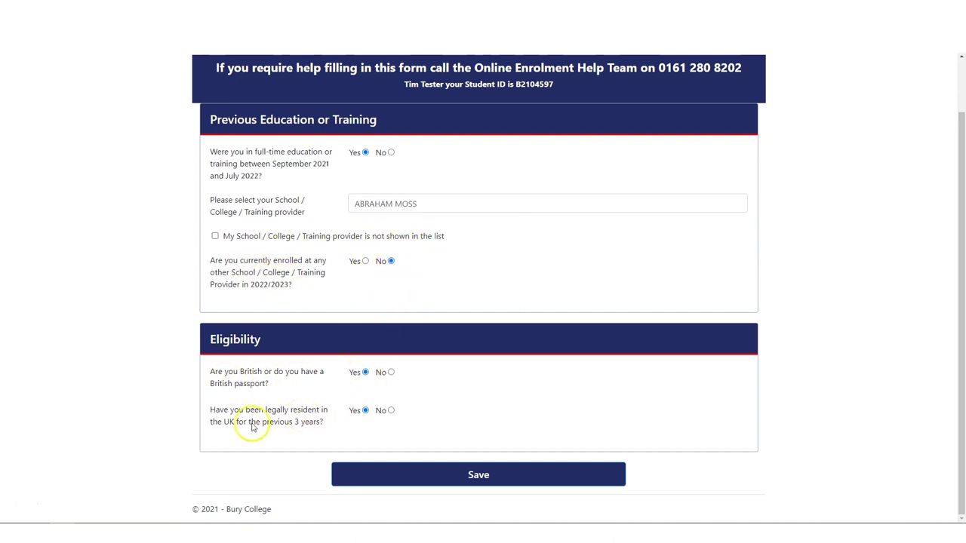
click(442, 475)
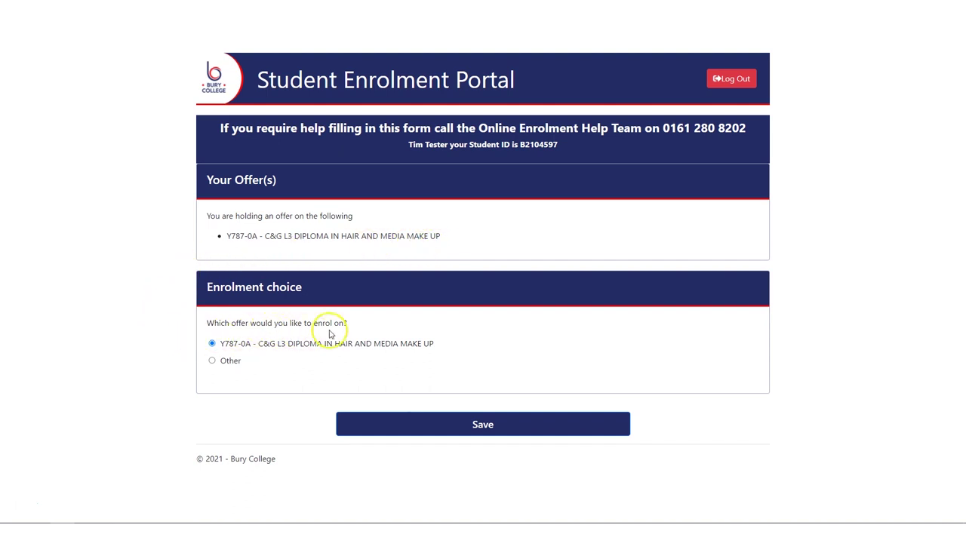
Step: Select Other as the enrolment choice instead of the offered diploma and save
click(212, 361)
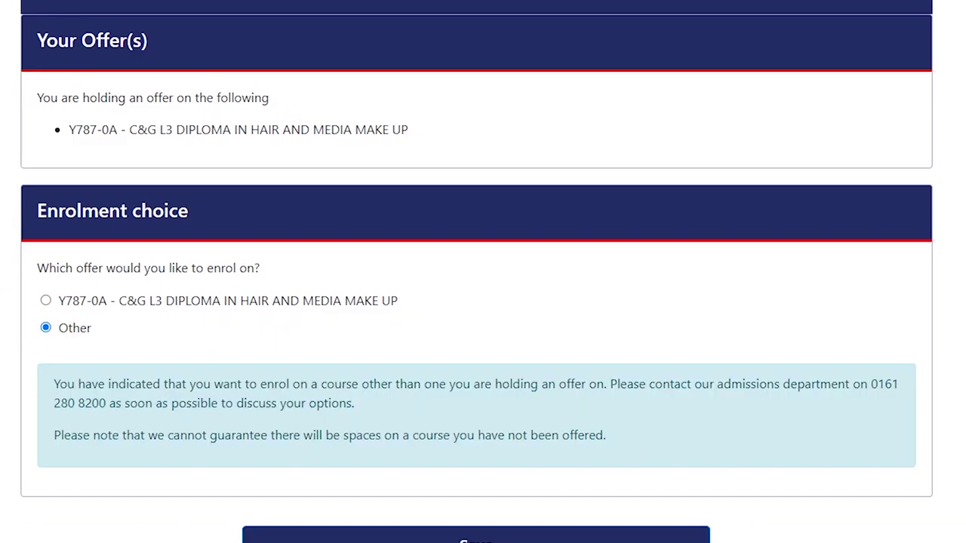
scroll(476, 271, down, 1)
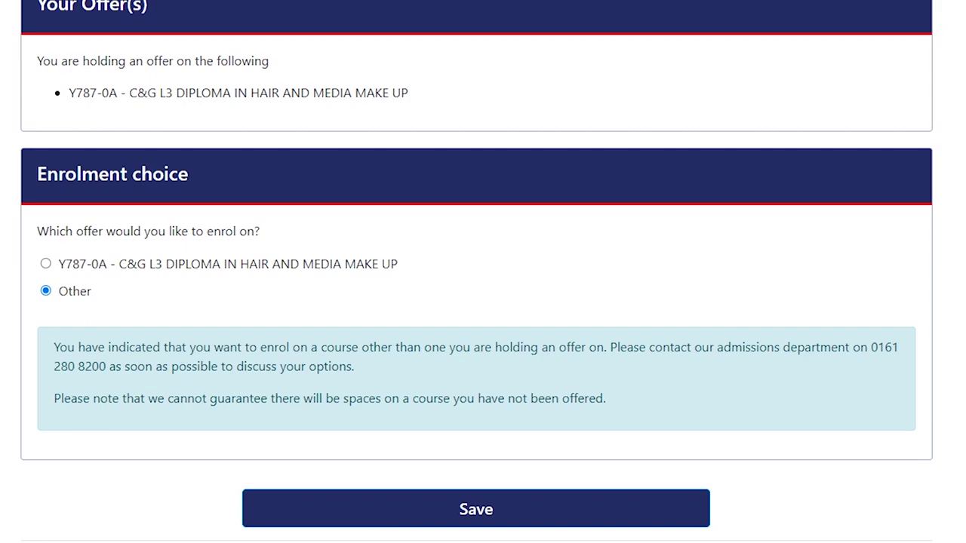
click(475, 509)
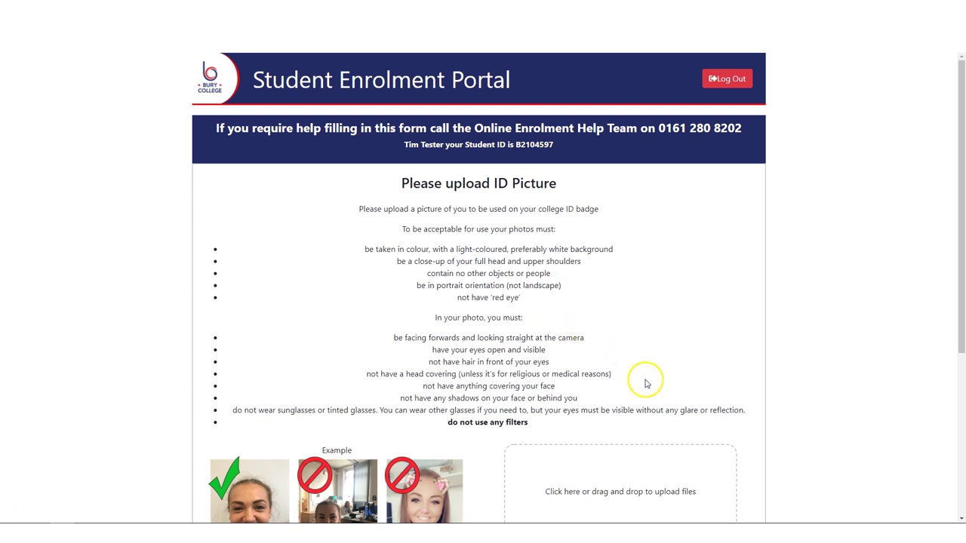
Step: Save the Please upload ID Picture page from the bottom of the form
scroll(624, 399, down, 1)
scroll(624, 397, down, 3)
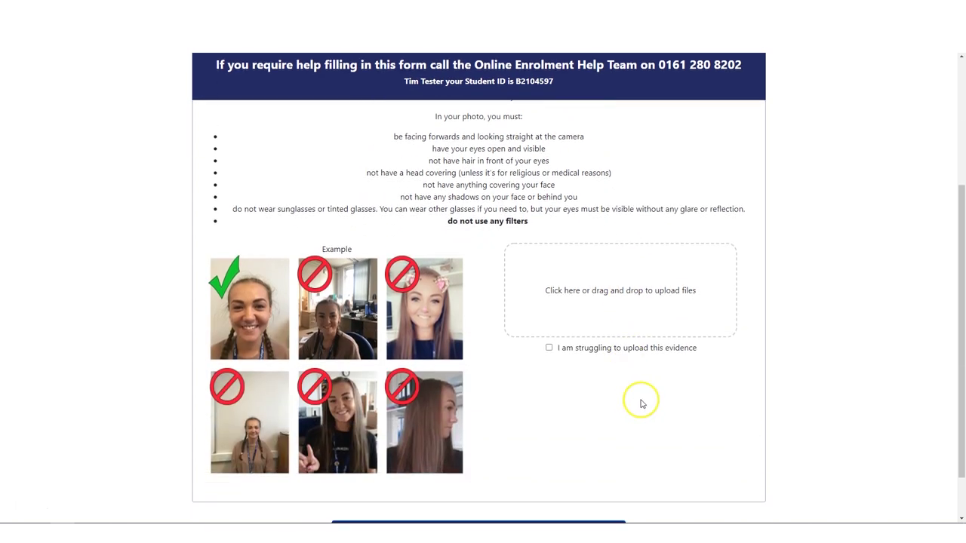
scroll(824, 413, down, 1)
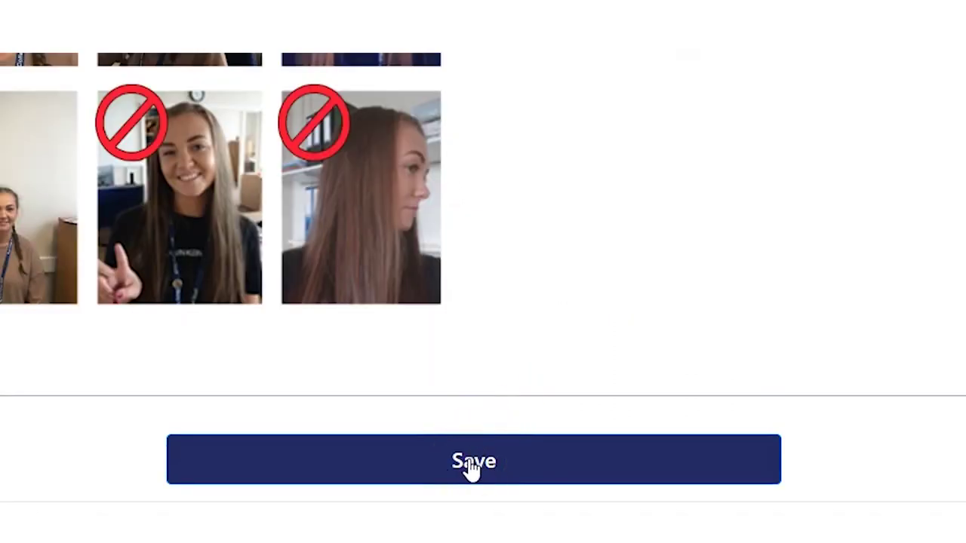
click(472, 468)
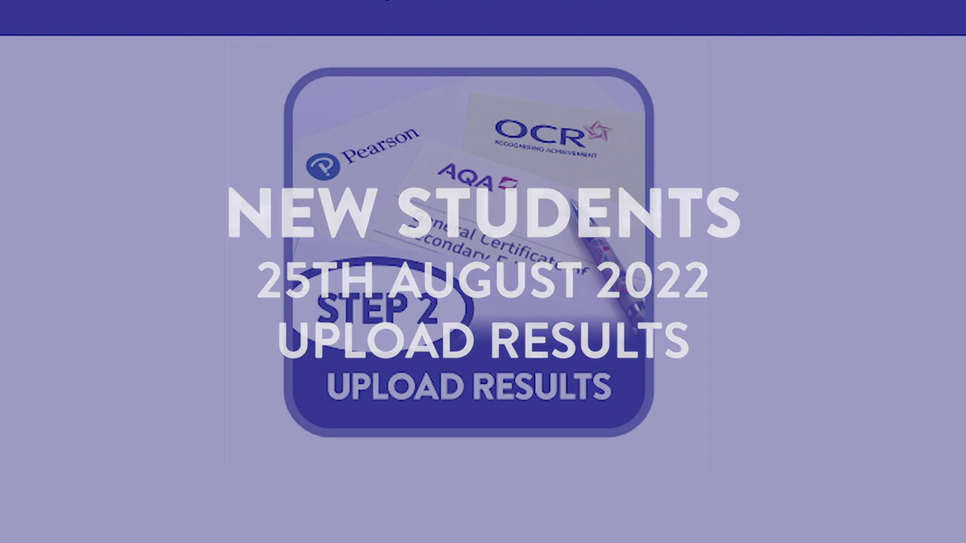
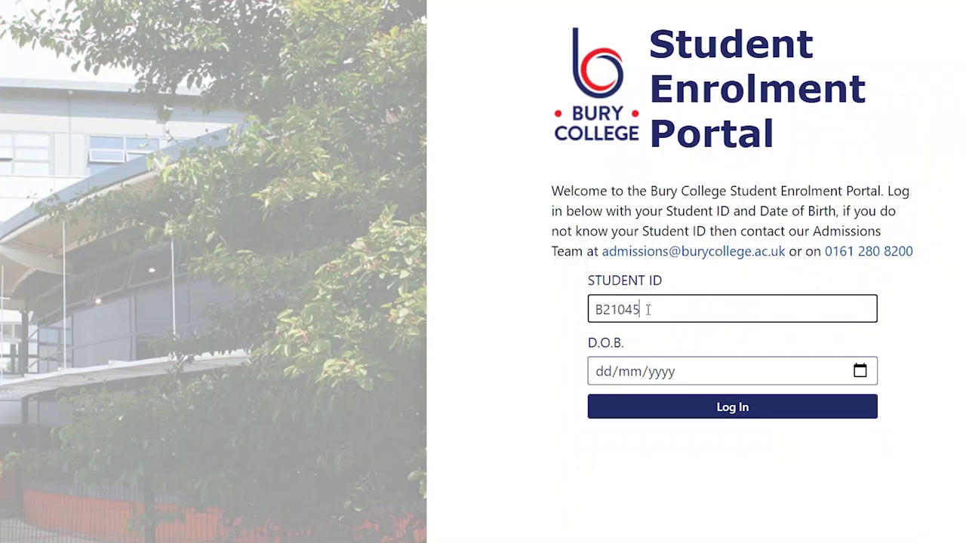
Step: Enter the student ID and date of birth on the login page, then log in
click(600, 370)
text(01012)
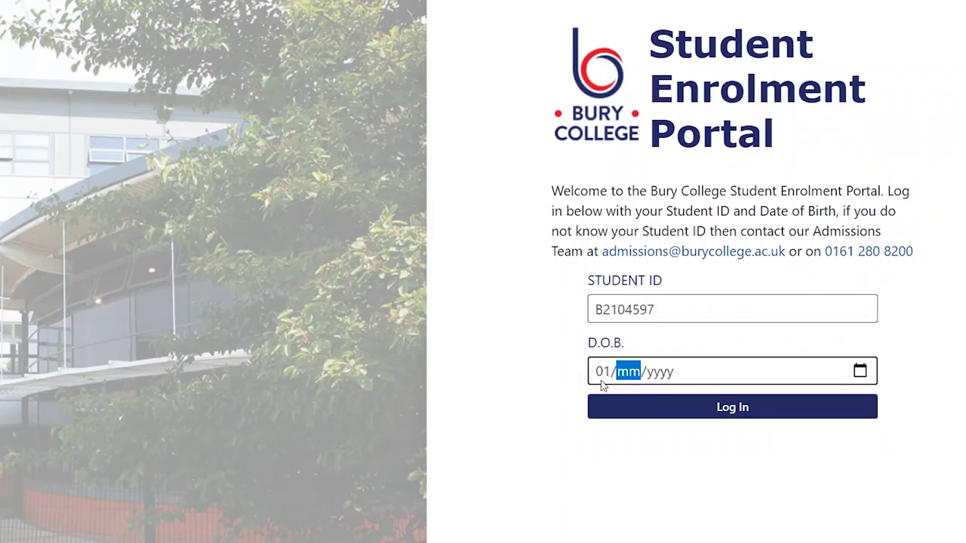
text(005)
click(711, 402)
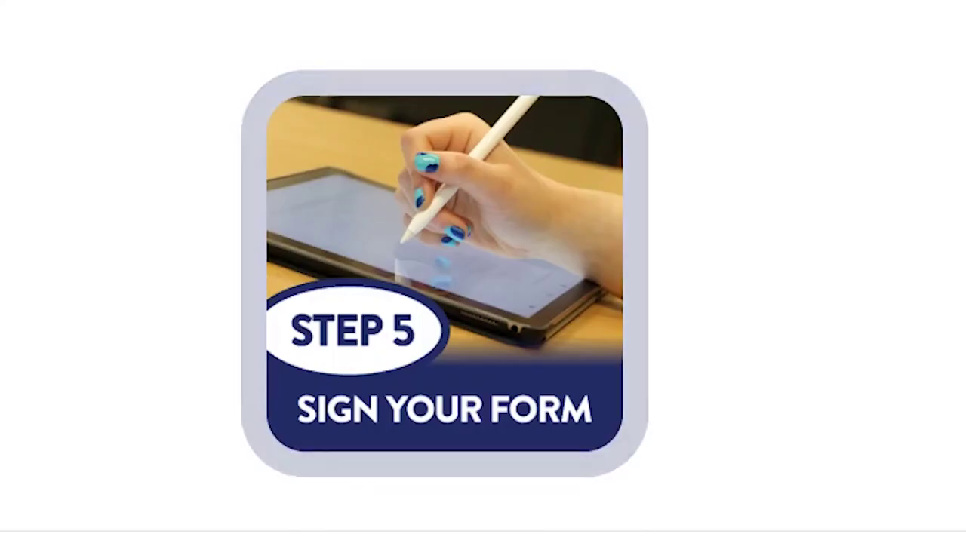